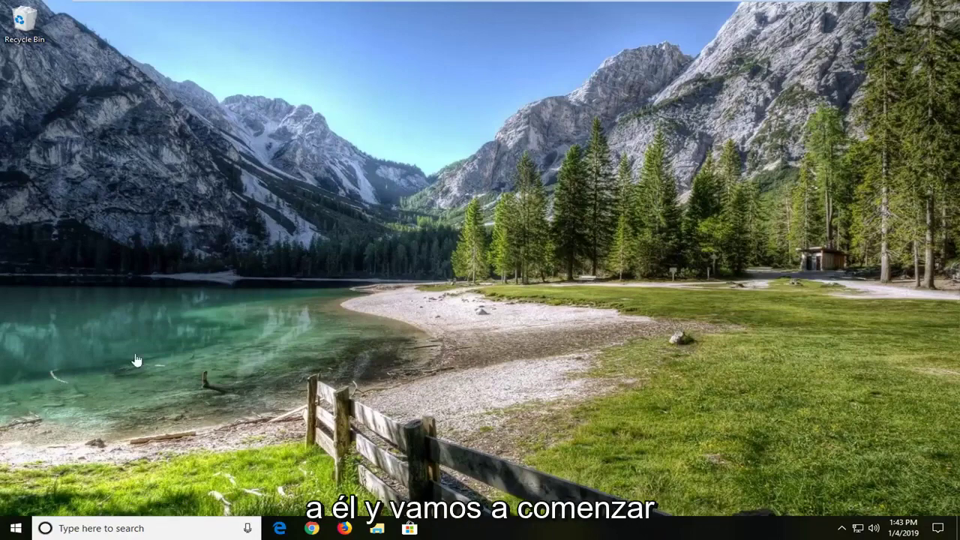
- Search Start for 'troubleshoot' and open the Troubleshoot system settings page
left_click(9, 532)
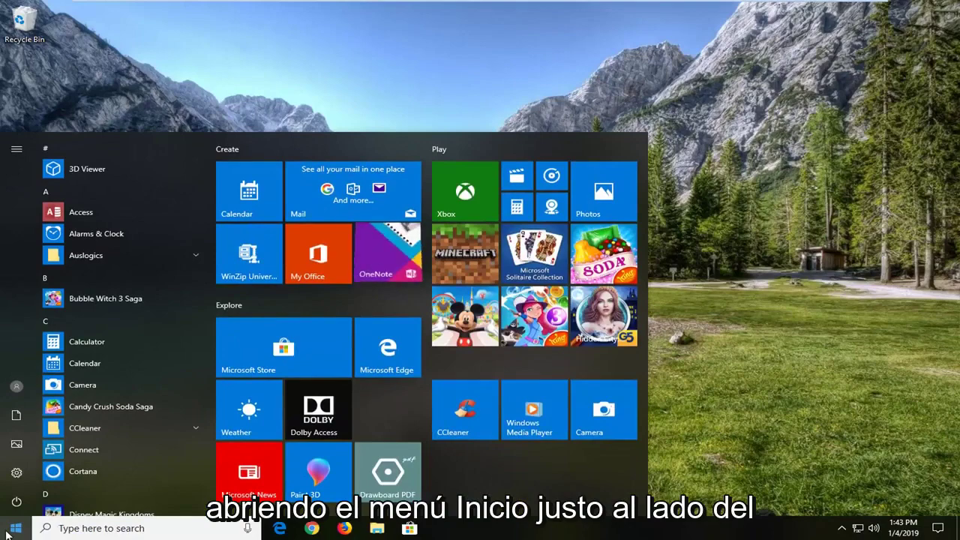
type("trou")
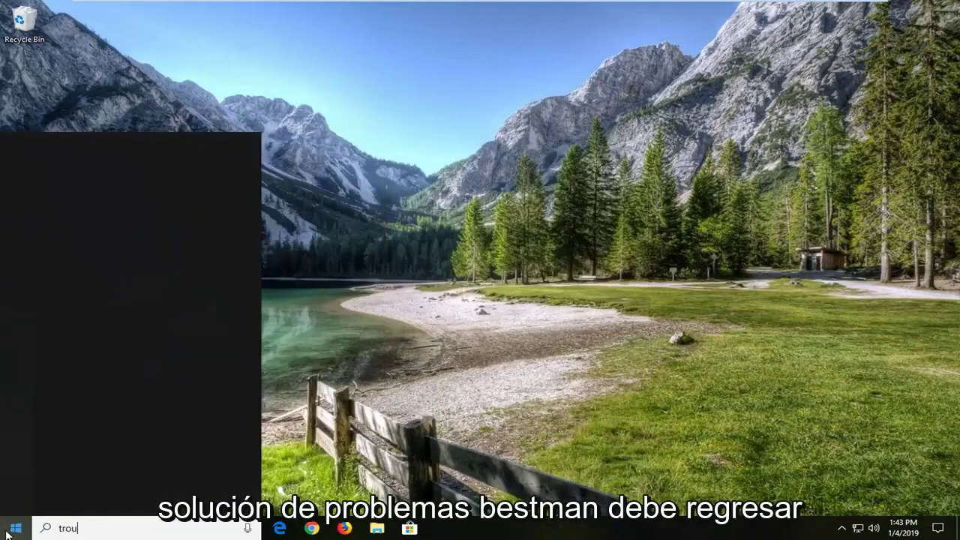
type("bleshoot")
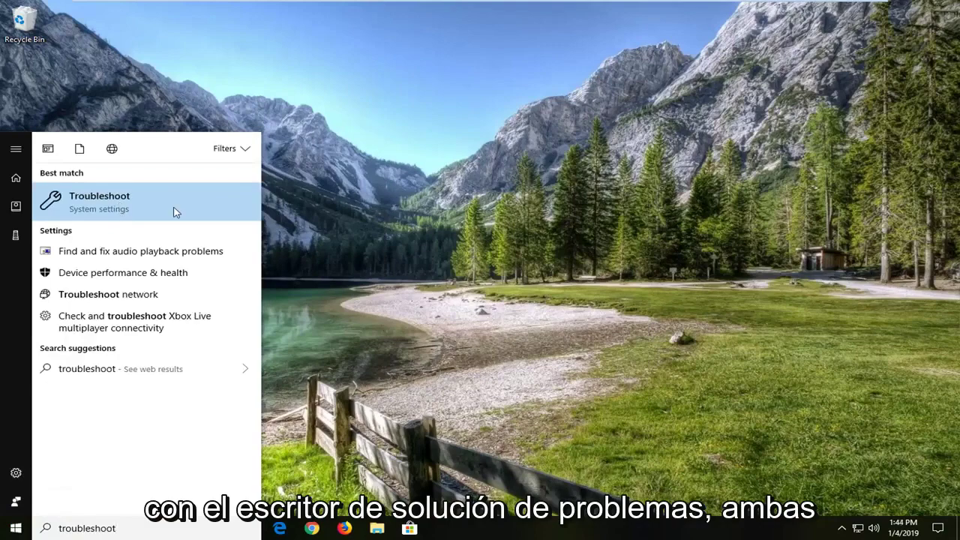
left_click(139, 220)
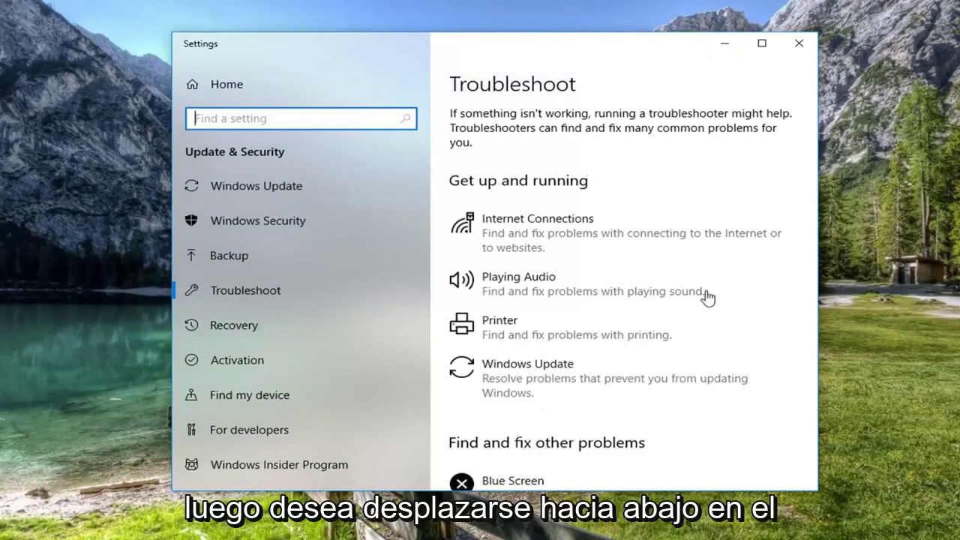
- Run the Blue Screen troubleshooter from the other-problems list until it finishes
scroll(696, 278, "down", 3)
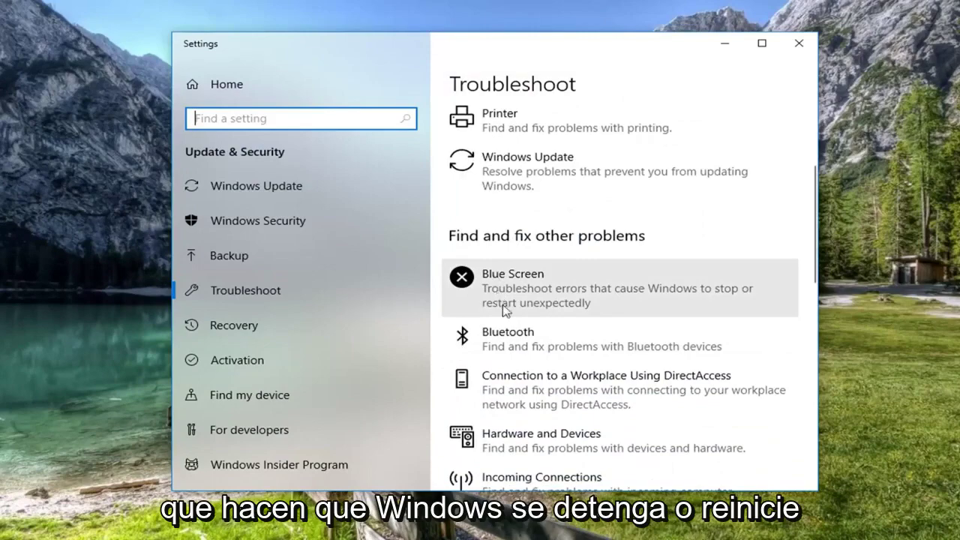
left_click(534, 300)
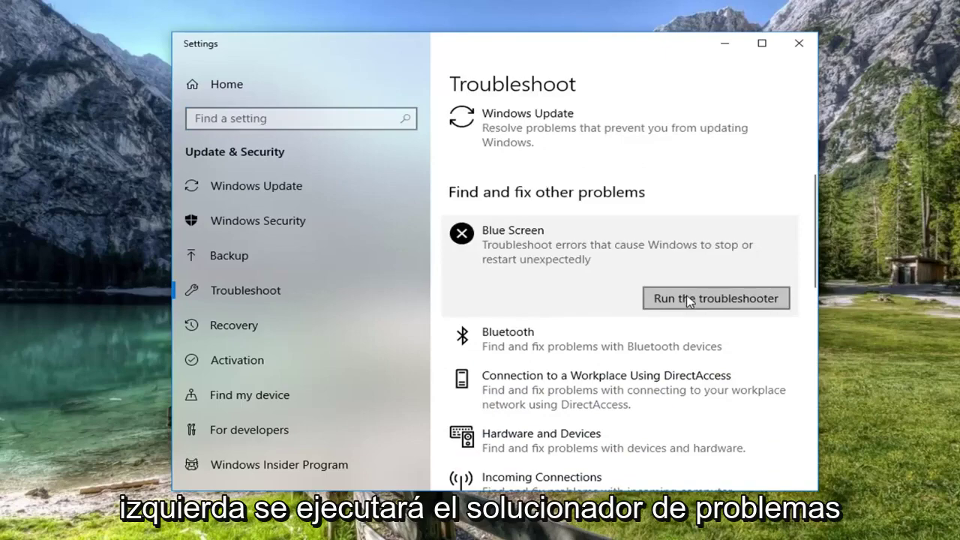
left_click(690, 299)
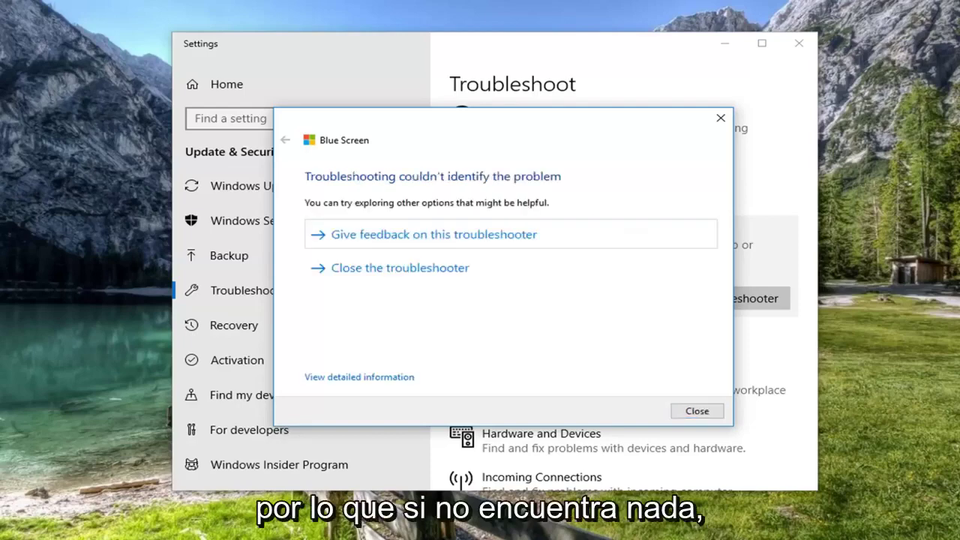
- Close the troubleshooter and Settings, then launch an elevated Command Prompt via the 'cmd' search
left_click(690, 411)
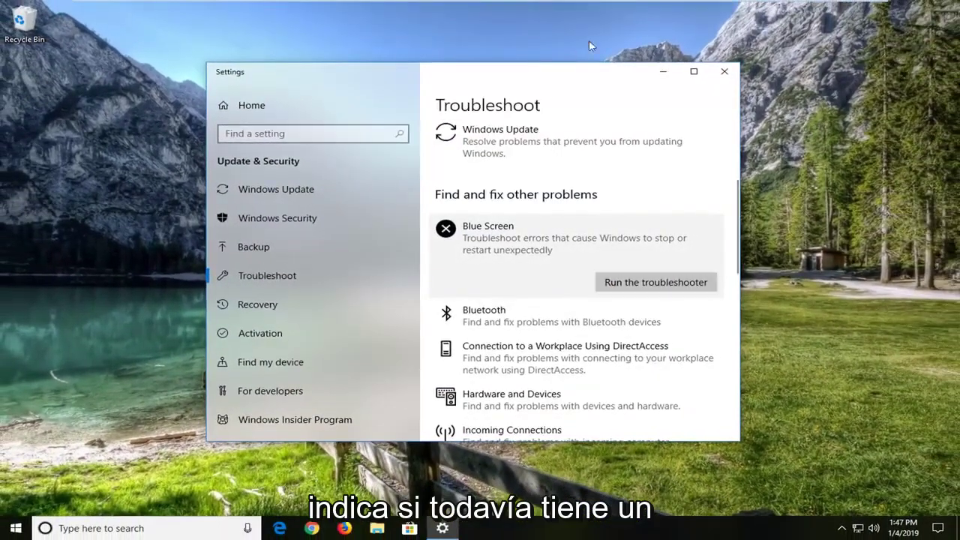
left_click(724, 71)
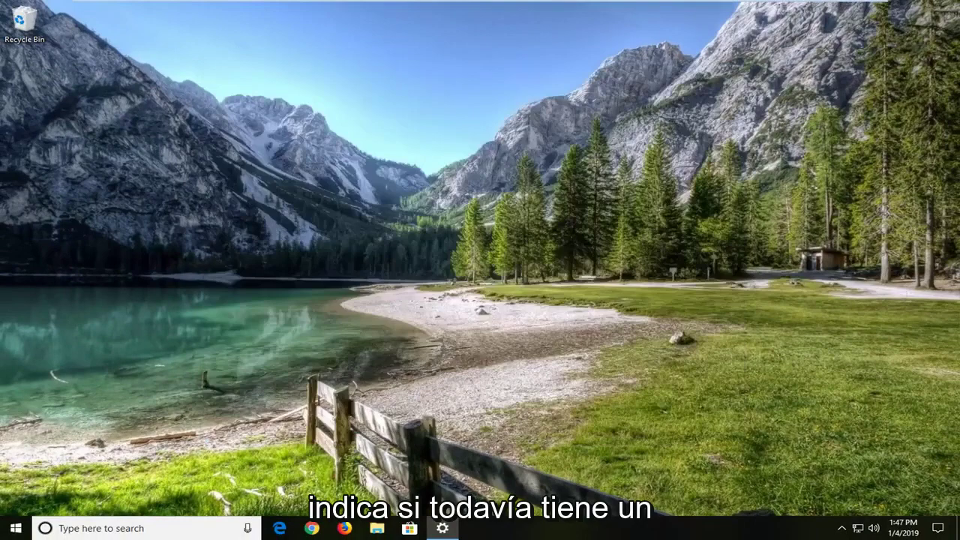
left_click(15, 529)
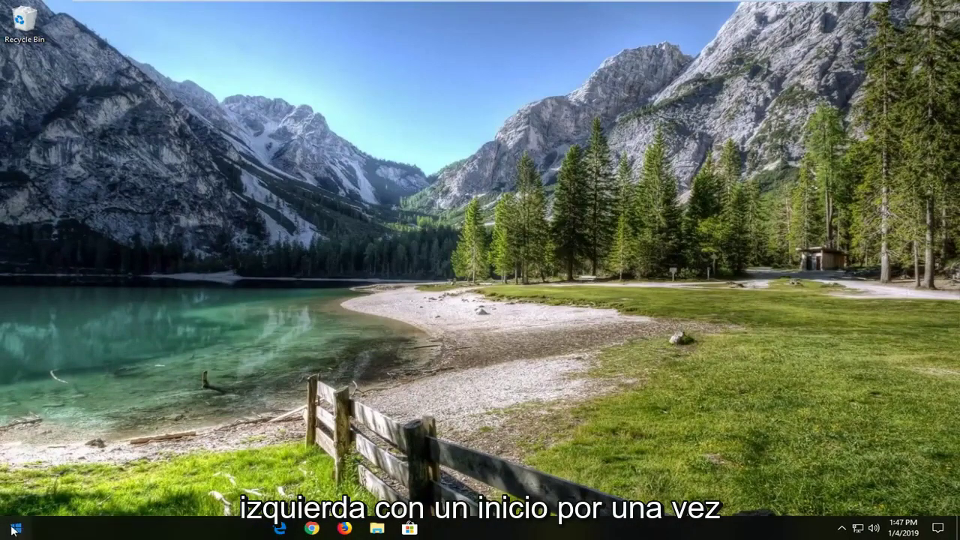
type("cmd")
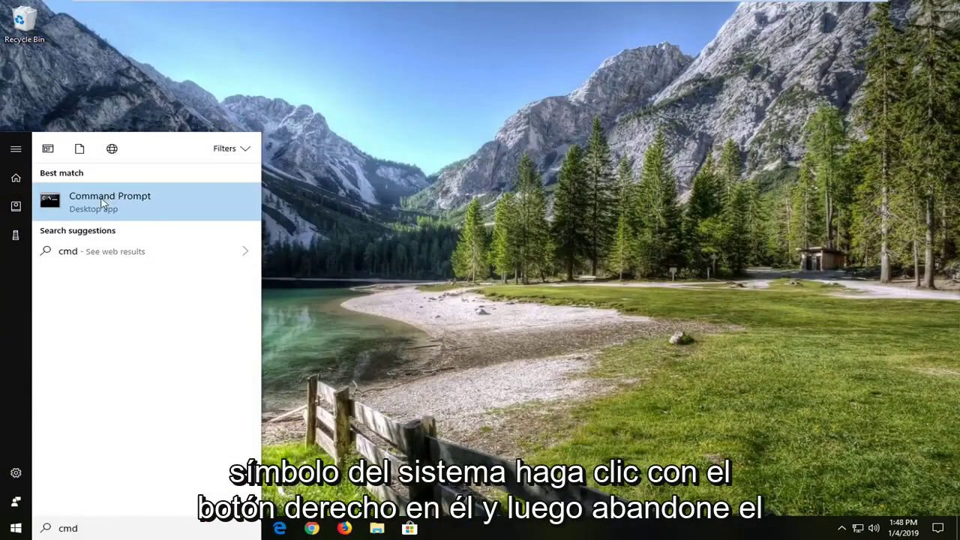
right_click(103, 202)
left_click(136, 214)
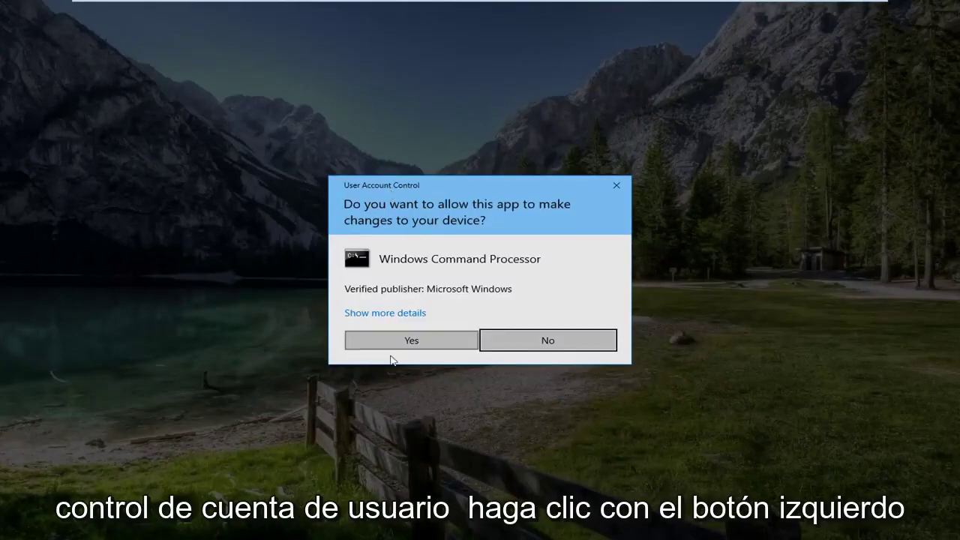
left_click(407, 341)
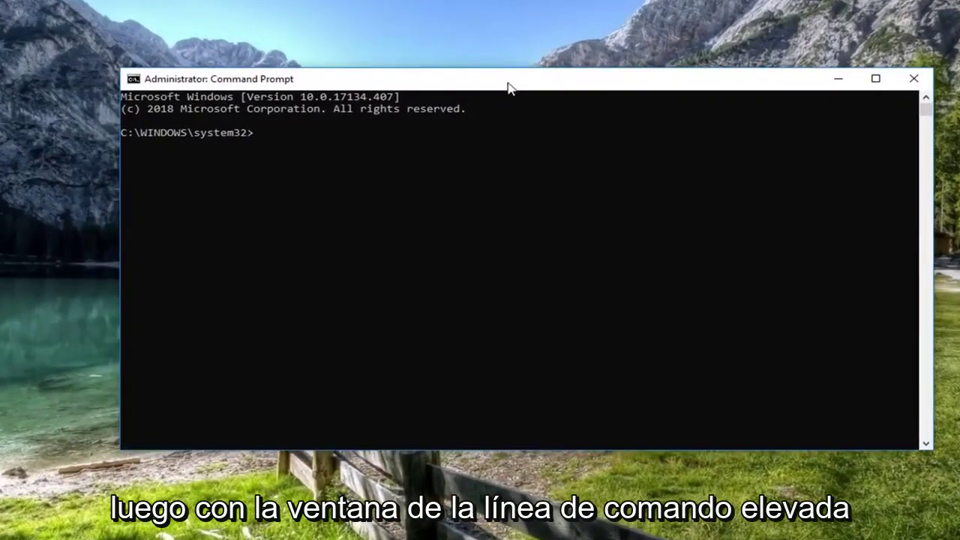
- Run 'netsh int ip reset' in the admin Command Prompt, then close the window
type("net")
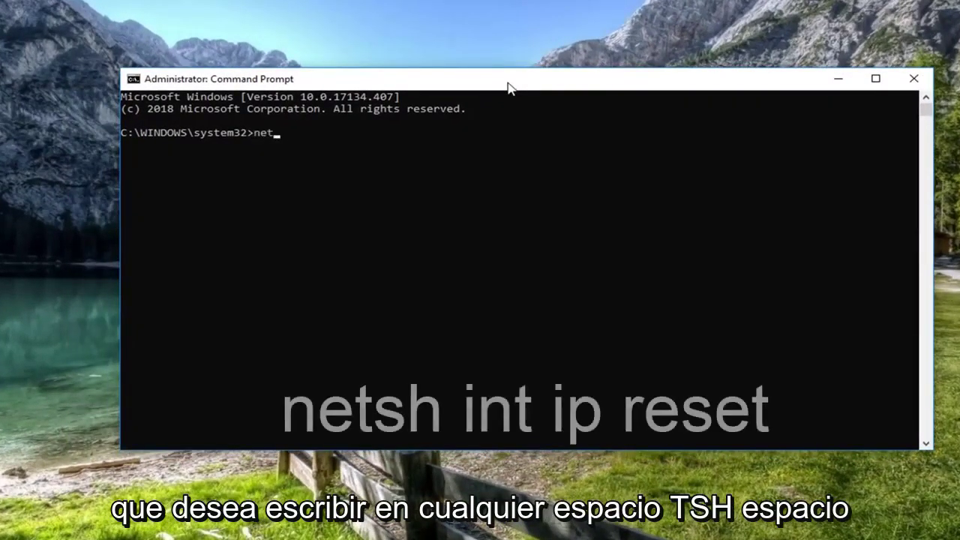
type("sh int ip reset")
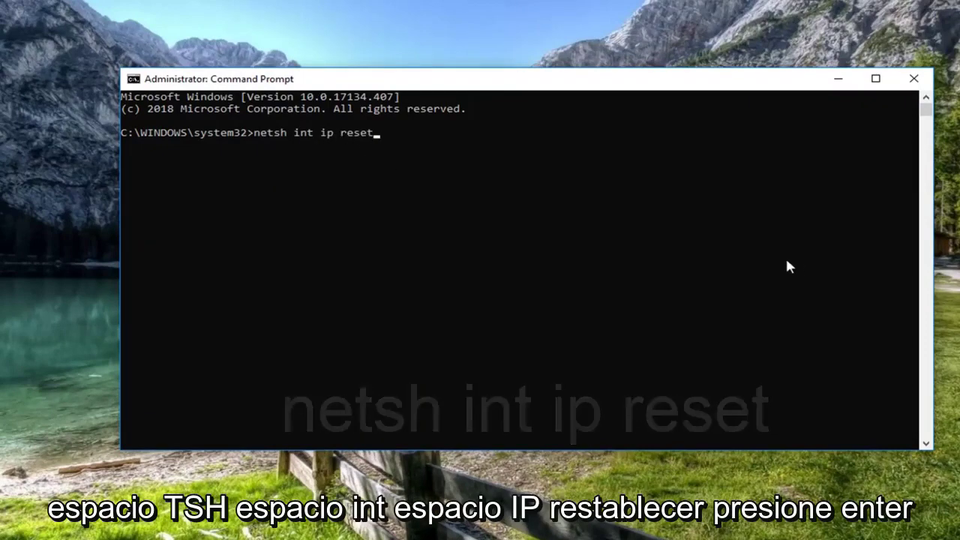
key("Return")
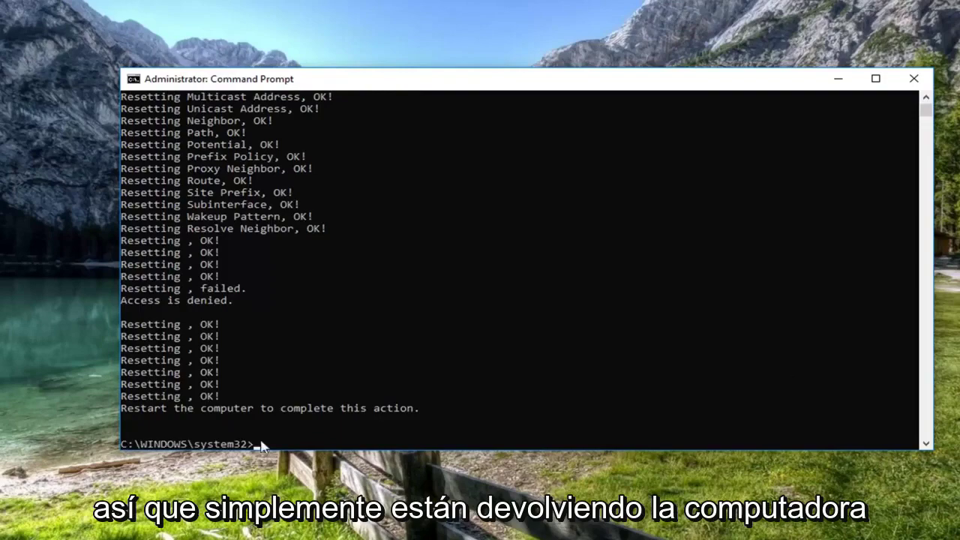
left_click(913, 78)
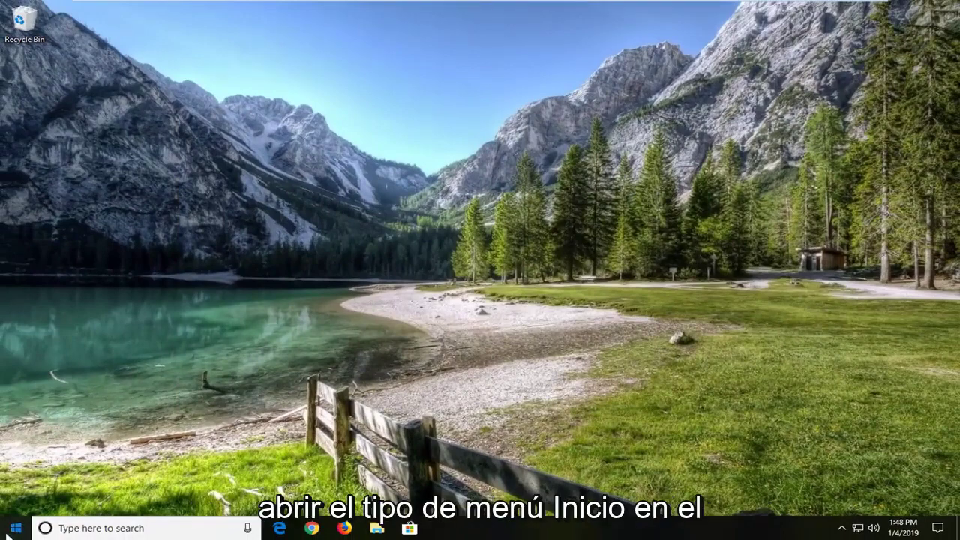
- Search Start for 'device manager' and open Device Manager
left_click(14, 533)
type("d")
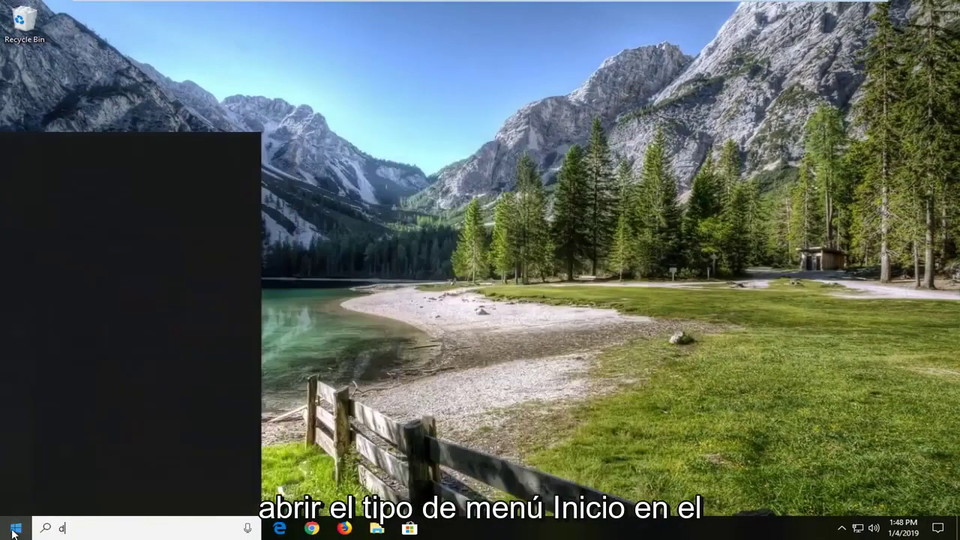
type("evice manager")
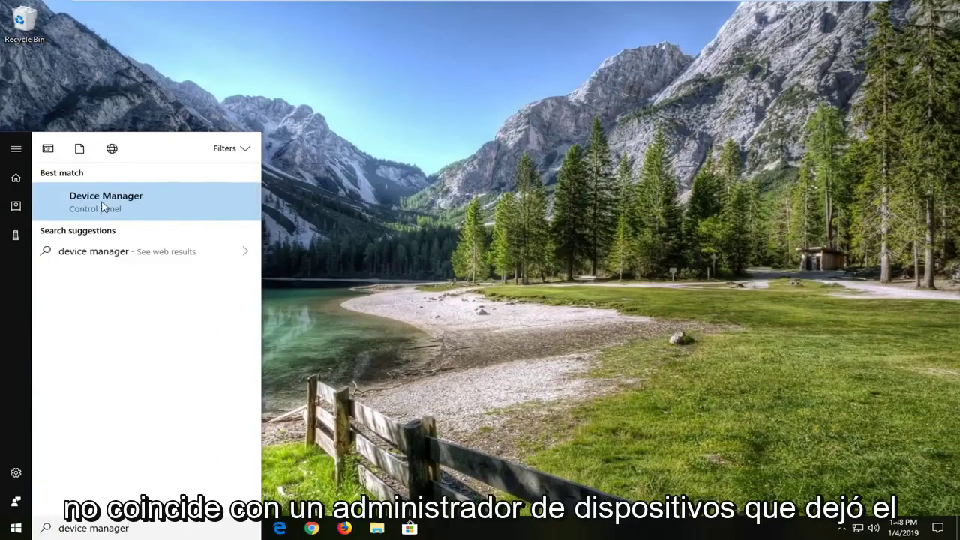
left_click(103, 207)
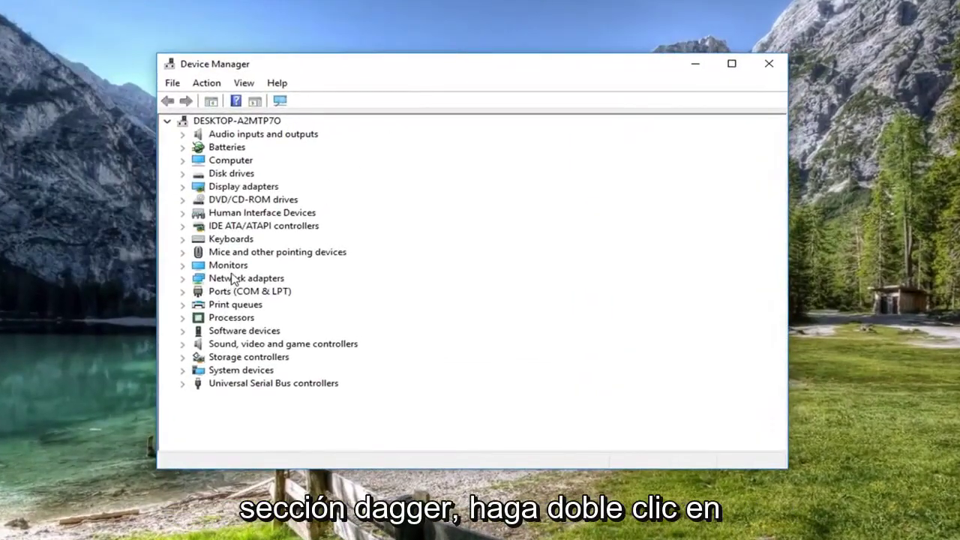
- Expand Network adapters and bring up the context menu for the Intel 82574L Gigabit adapter
left_click(217, 280)
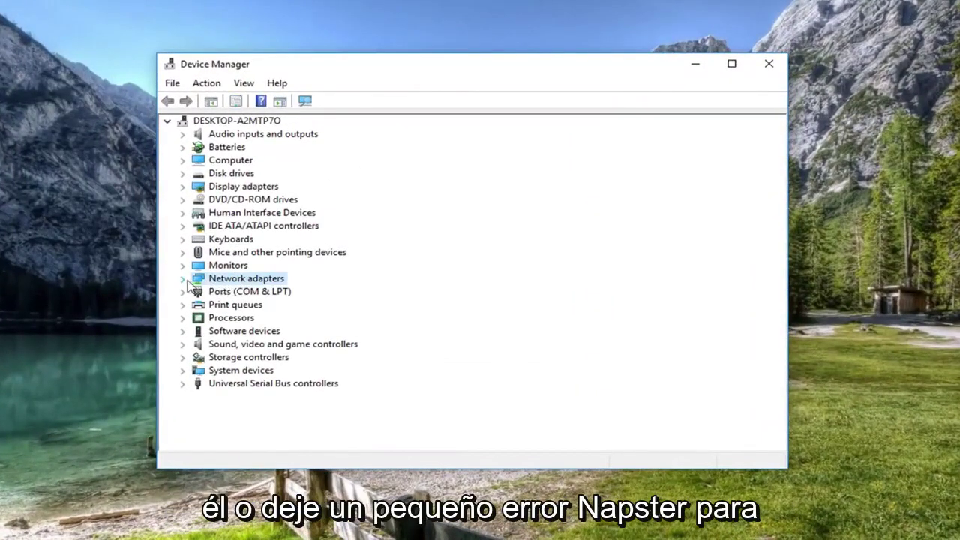
left_click(183, 280)
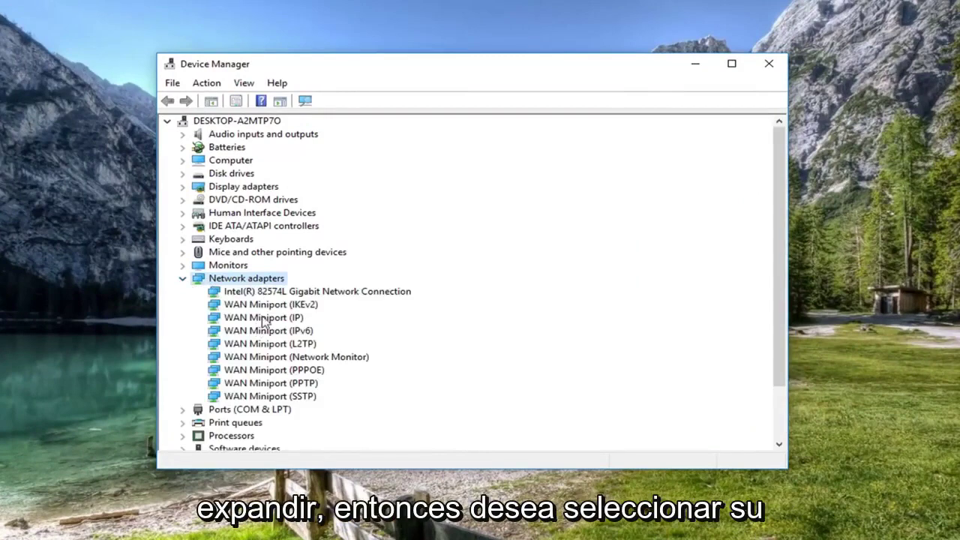
left_click(344, 294)
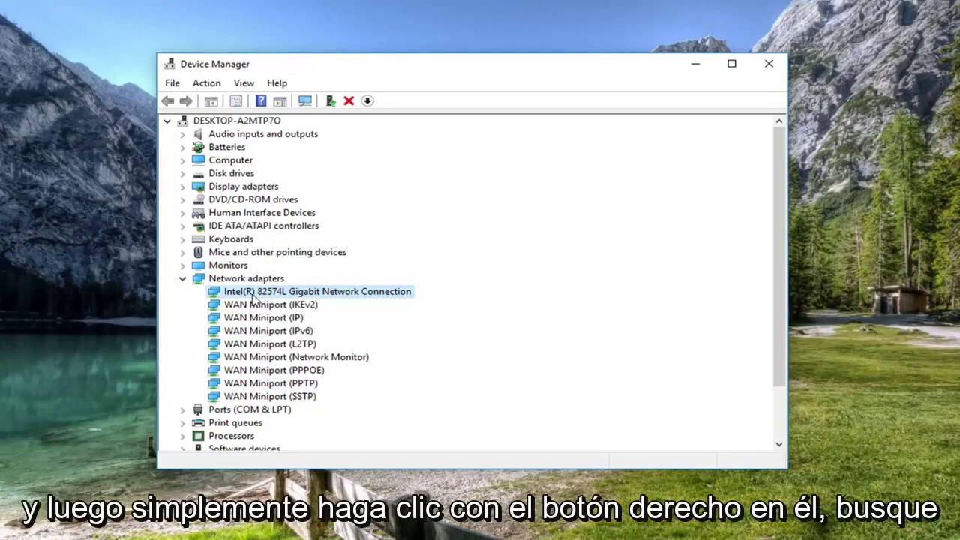
right_click(252, 297)
- Update the Intel 82574L driver by searching automatically, confirming the best driver is installed
left_click(270, 301)
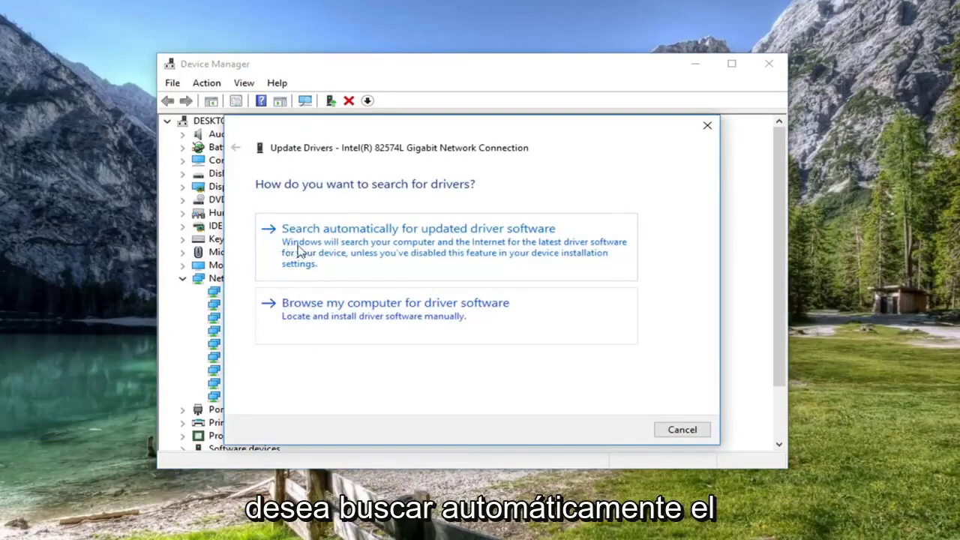
left_click(393, 249)
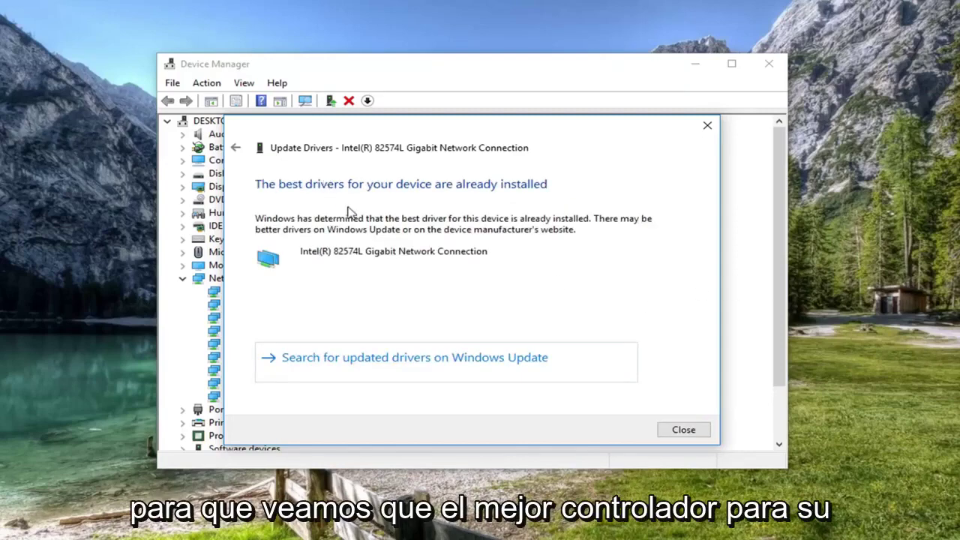
- Close the Update Drivers result and Device Manager, returning to the desktop
left_click(684, 429)
left_click(742, 73)
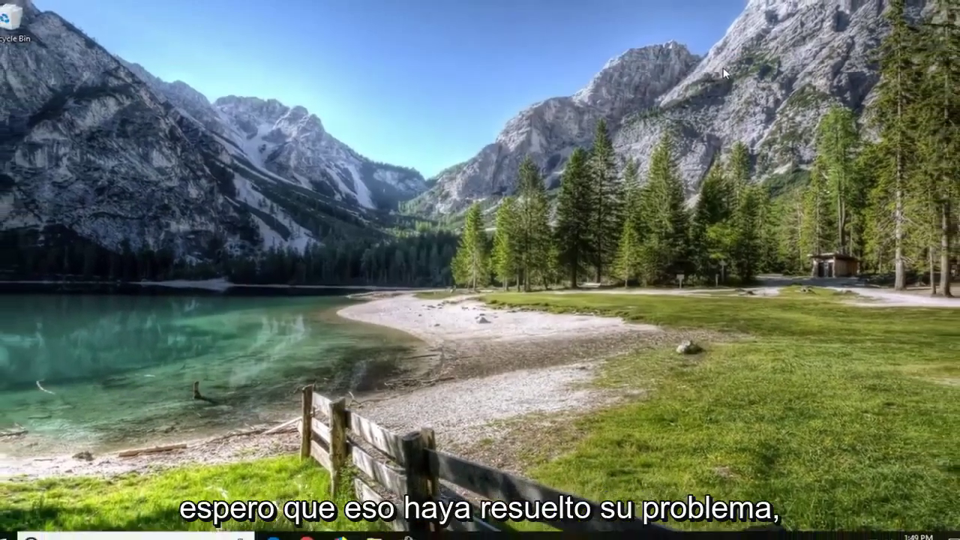